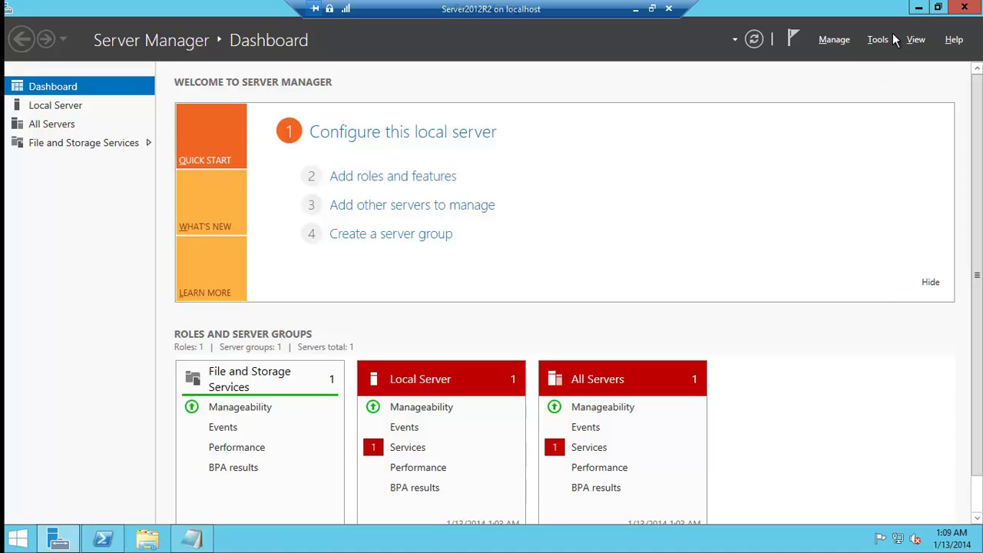
Step: Minimize Server Manager to show the PowerShell window with the google.com nslookup results
left_click(919, 8)
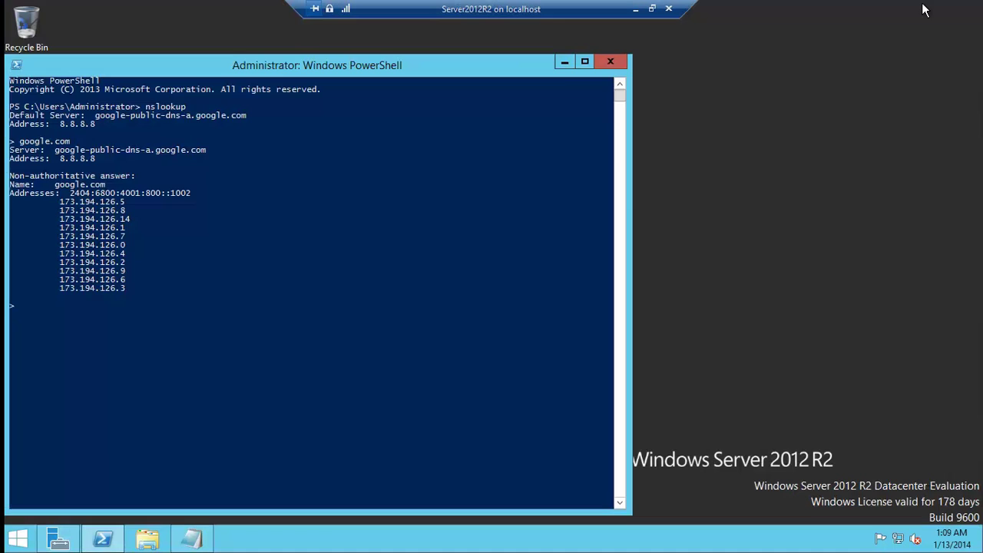
Step: Minimize PowerShell and search the Start screen for 'network'
left_click(563, 64)
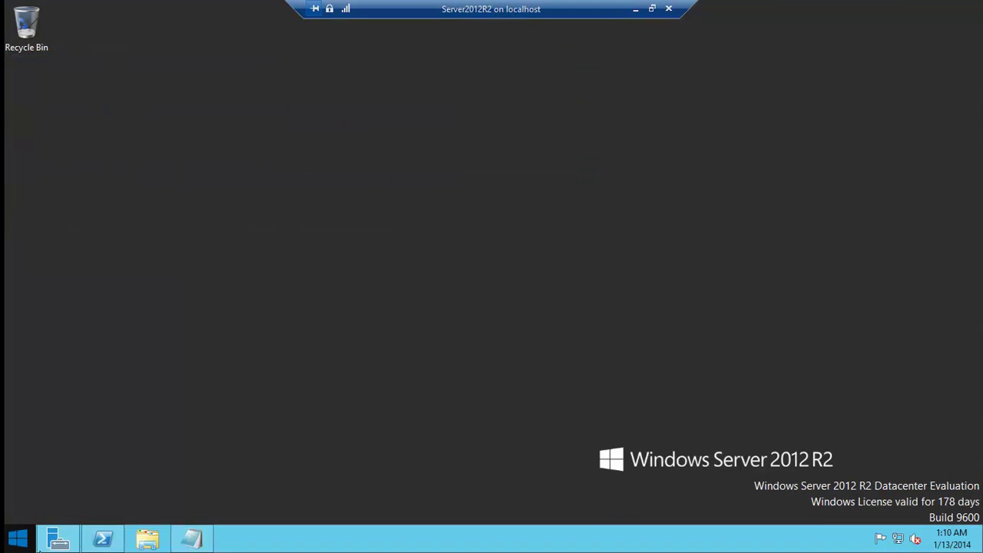
mouse_move(105, 545)
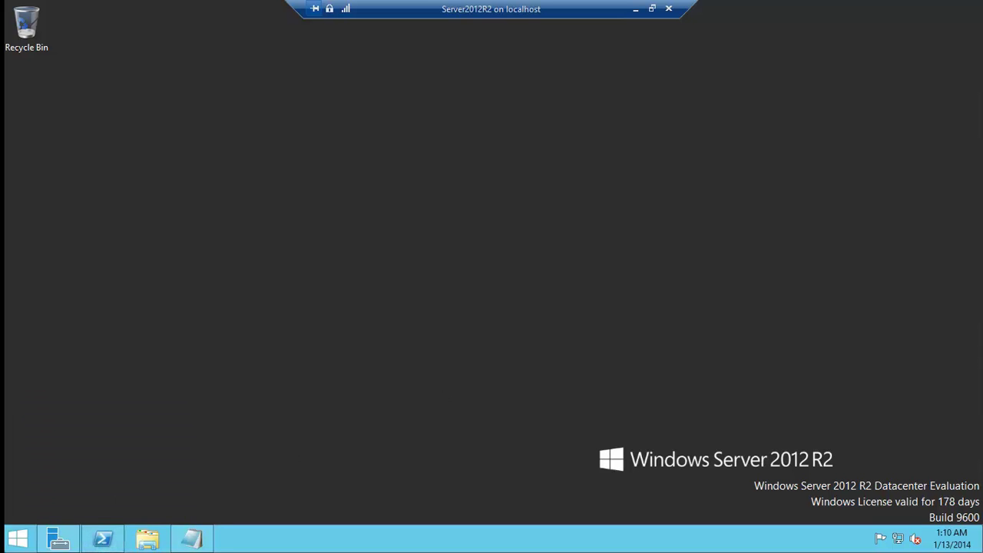
left_click(17, 540)
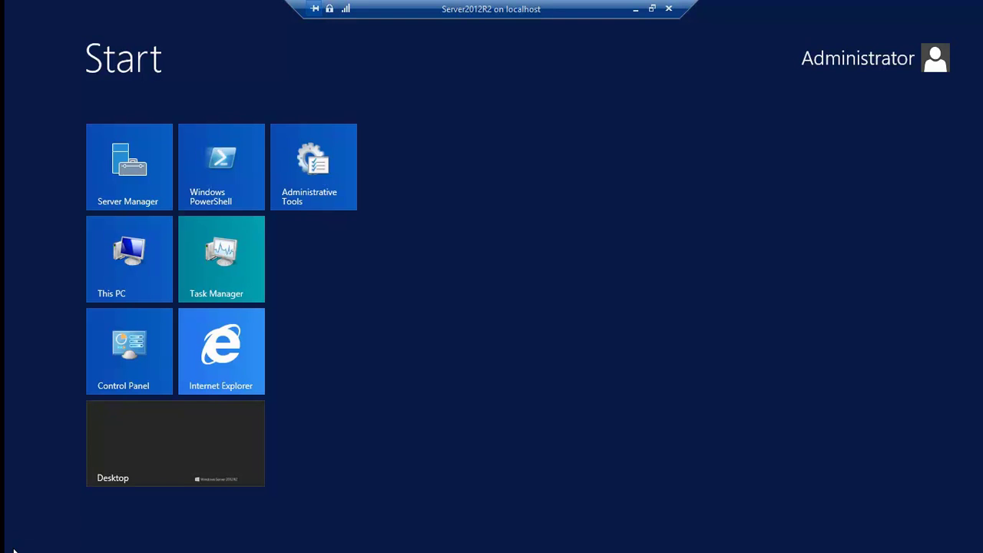
type("net")
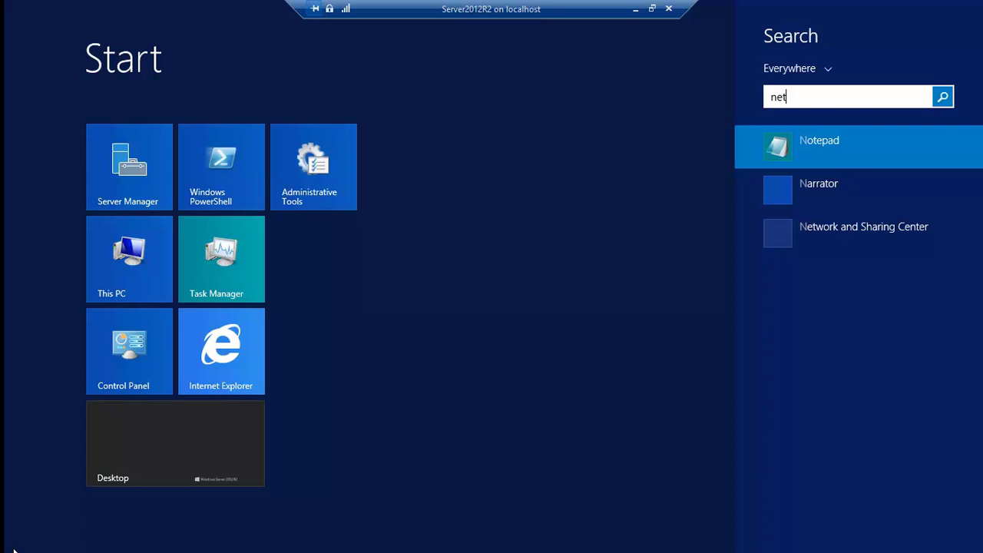
type("work")
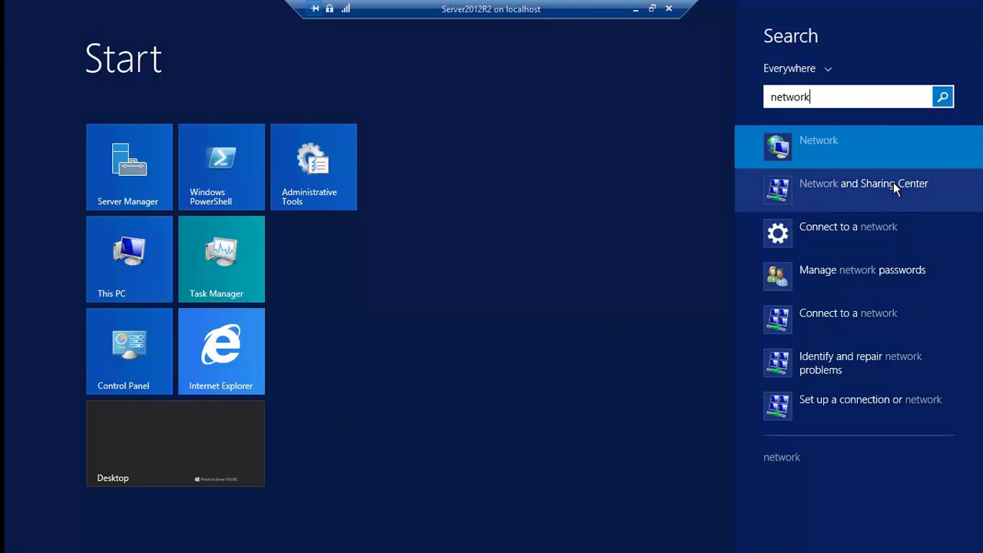
Step: Open the Internet Protocol Version 4 (TCP/IPv4) properties of Ethernet 2 from Network and Sharing Center
left_click(895, 190)
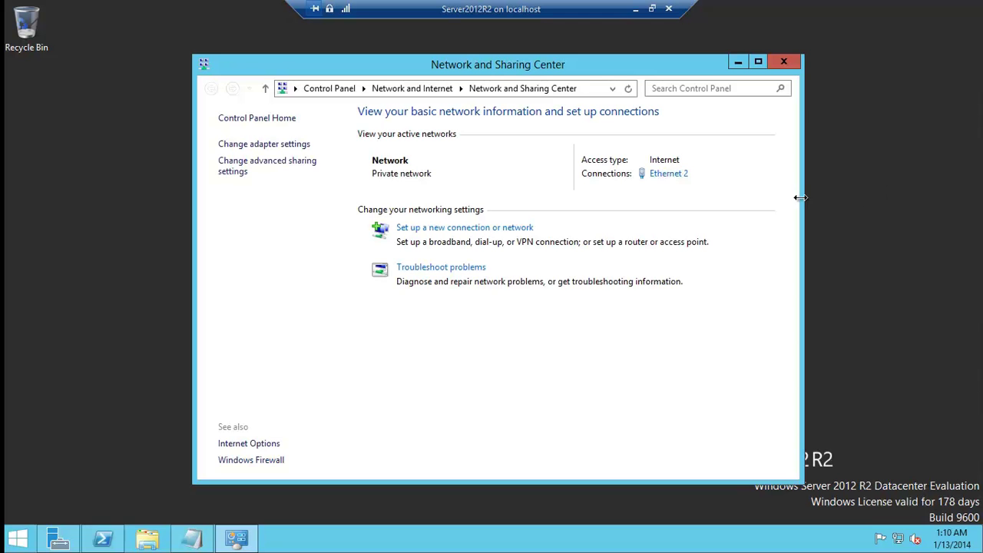
left_click(668, 175)
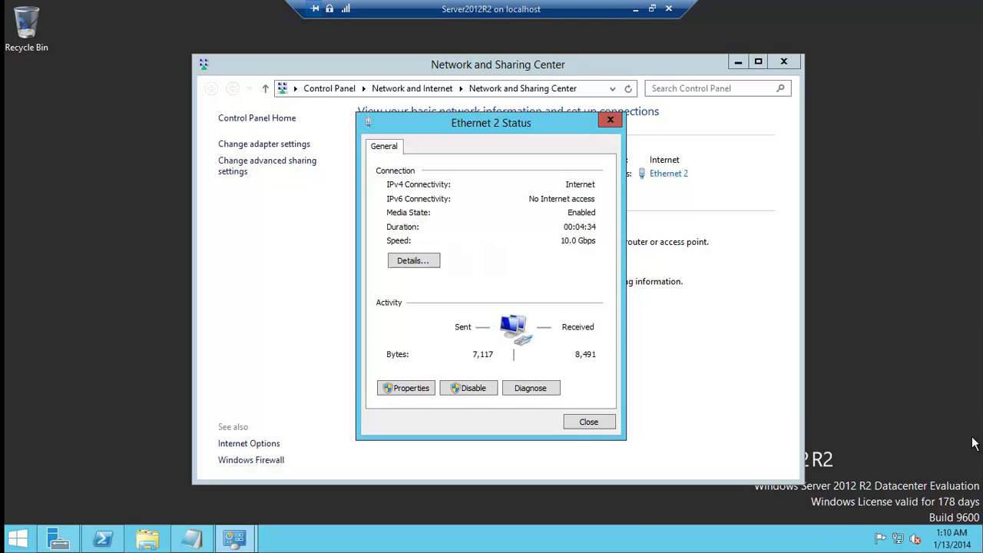
left_click(408, 388)
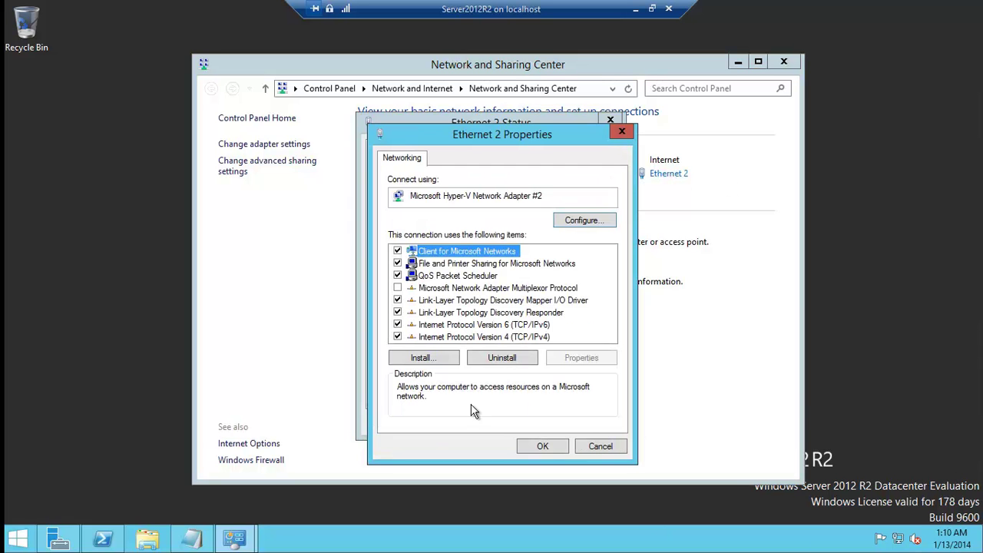
left_click(476, 337)
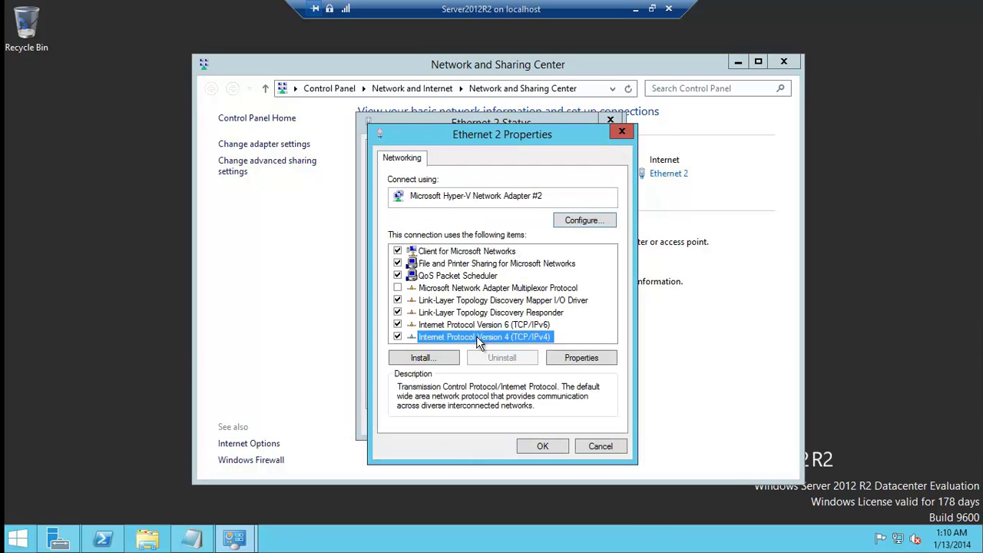
left_click(581, 359)
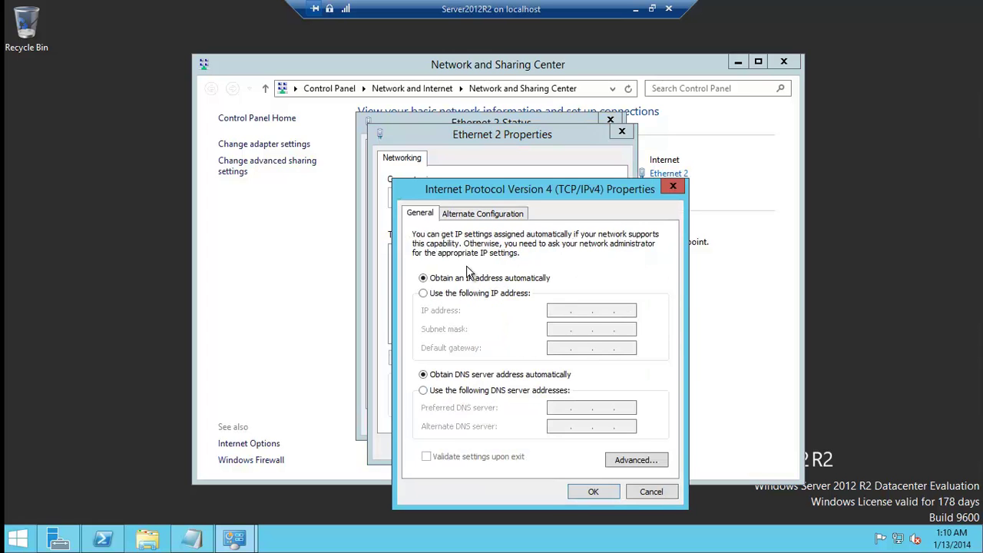
Step: Switch Ethernet 2 to static IP 10.1.1.15, mask 255.0.0.0, gateway 10.1.1.254
left_click(423, 292)
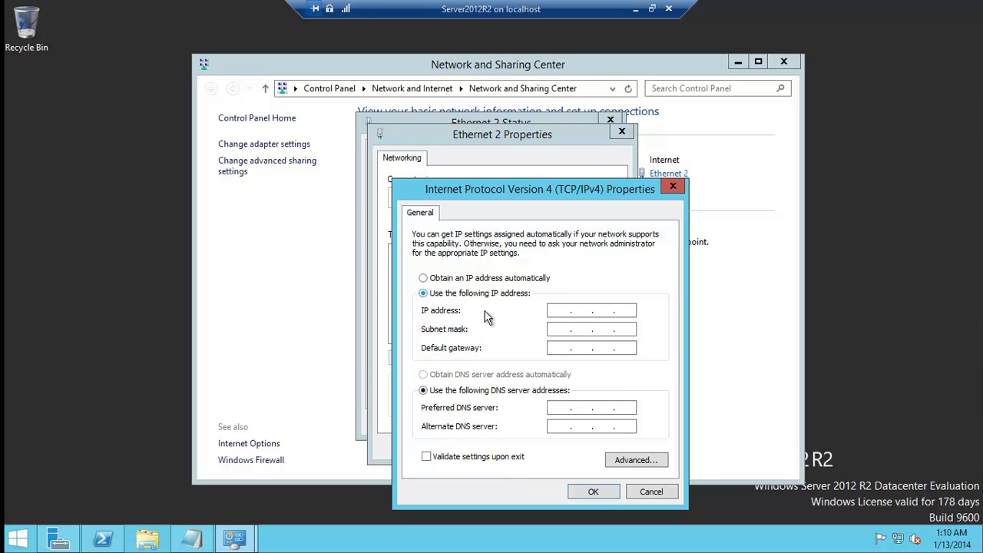
left_click(555, 311)
type("10.1.1.15")
left_click(556, 329)
left_click(558, 347)
type("10.1.1.254")
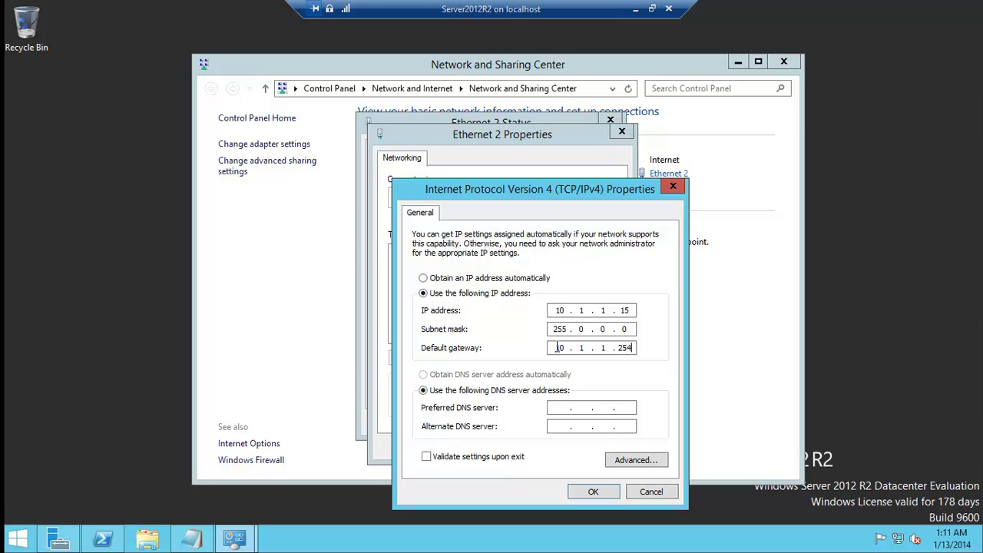
Step: Enter 10.1.1.15 as the preferred DNS server for Ethernet 2
left_click(560, 407)
type("10.1.1.15")
left_click(636, 9)
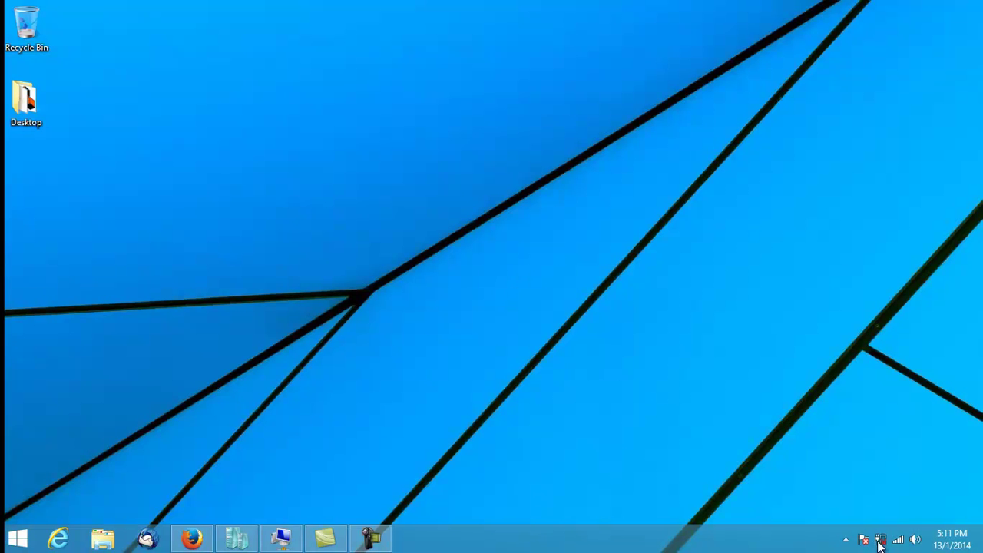
left_click(281, 538)
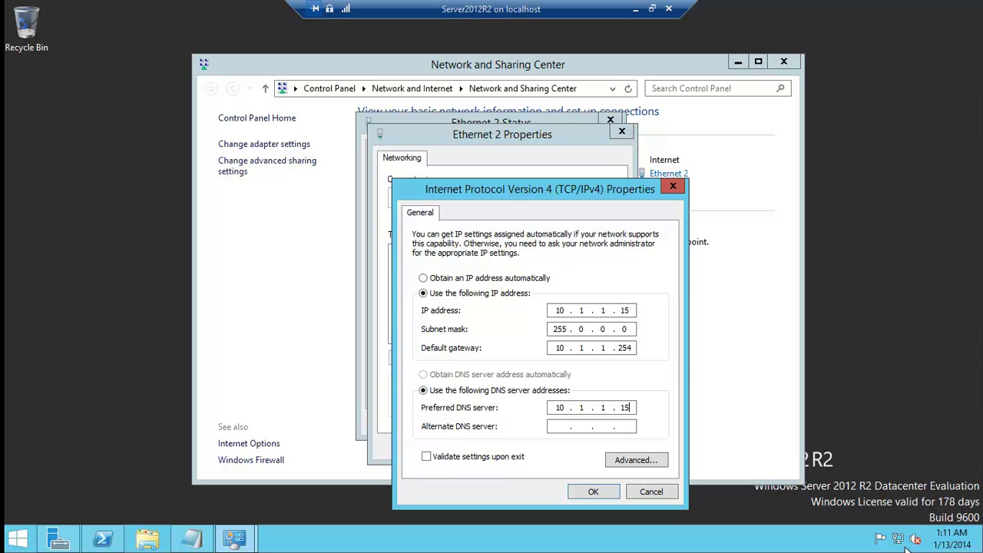
Step: Apply the IPv4 settings, close the Ethernet 2 dialogs, and check the tray network status
left_click(590, 491)
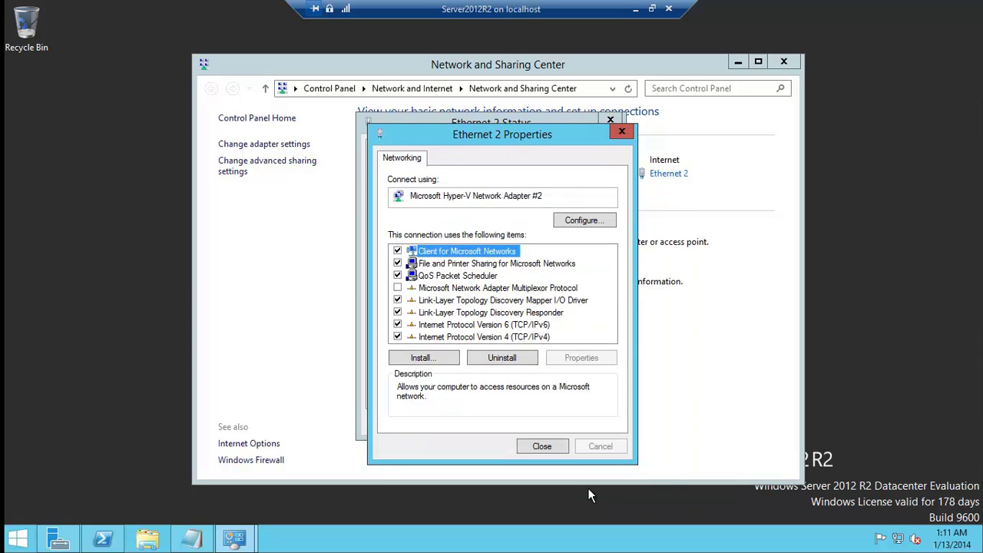
left_click(553, 447)
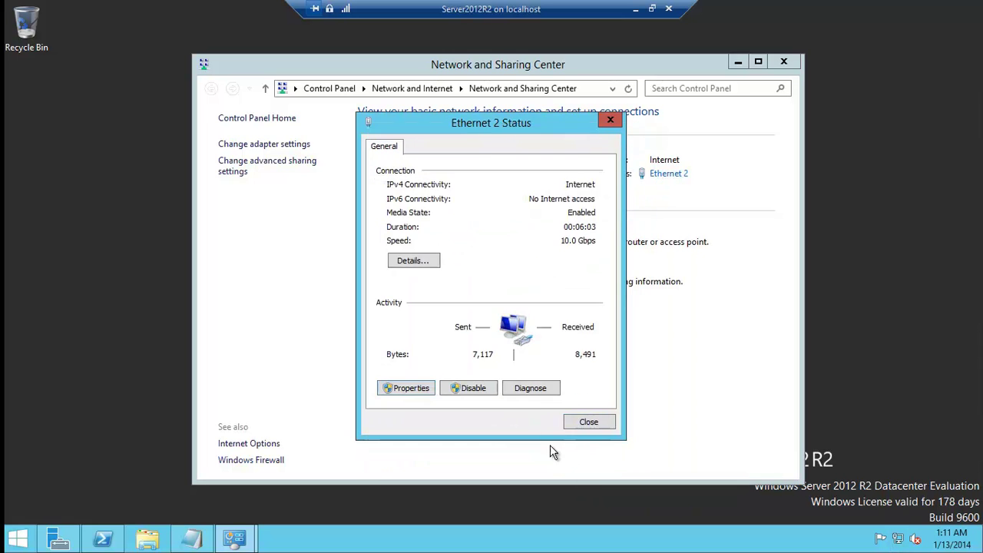
left_click(590, 421)
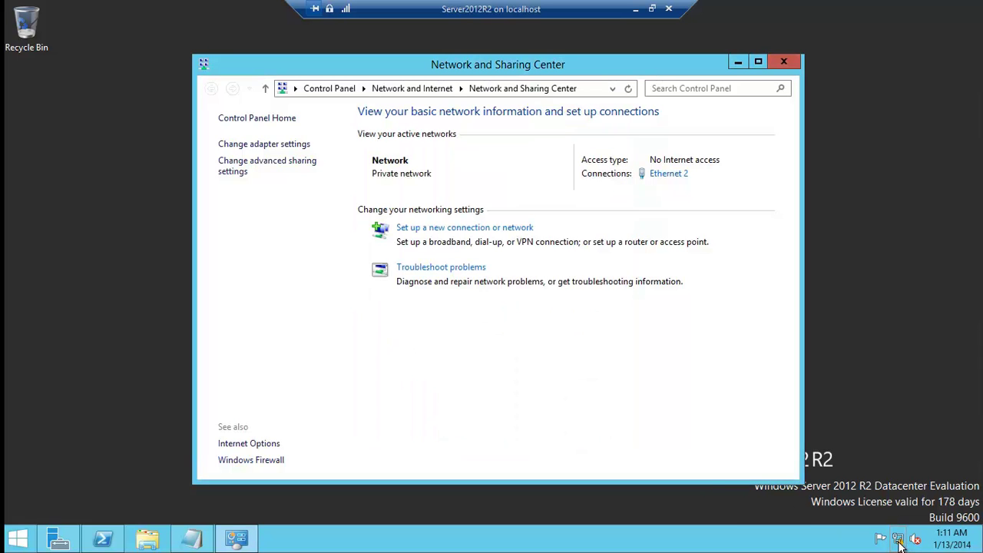
mouse_move(904, 538)
Step: Reopen the IPv4 properties for Ethernet 2 and enter 8.8.8.8 as the alternate DNS server
left_click(668, 174)
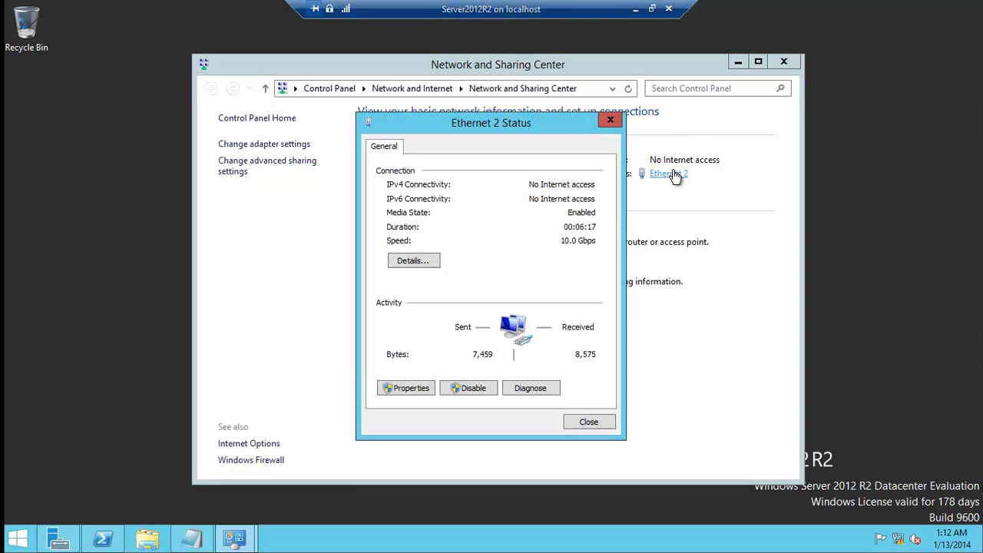
left_click(412, 388)
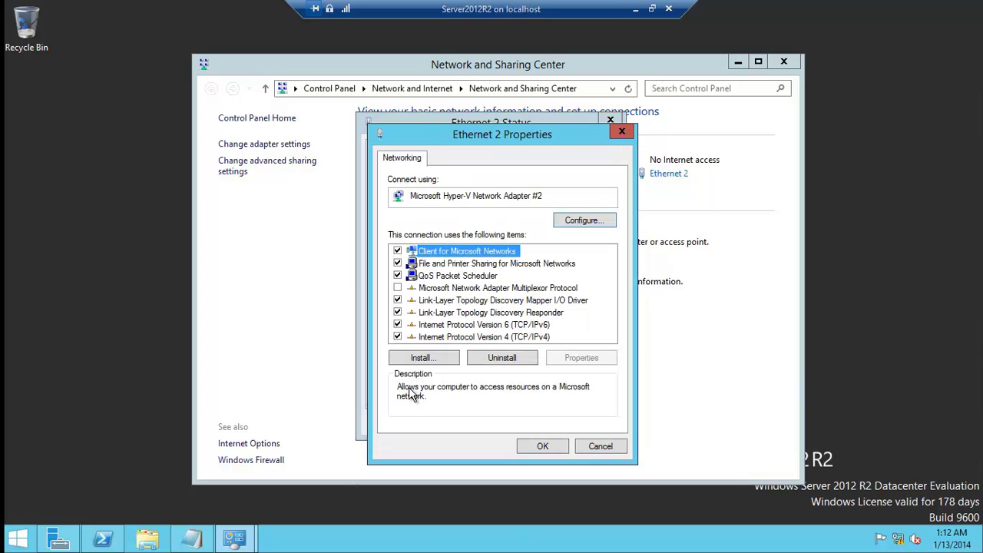
left_click(505, 338)
left_click(595, 358)
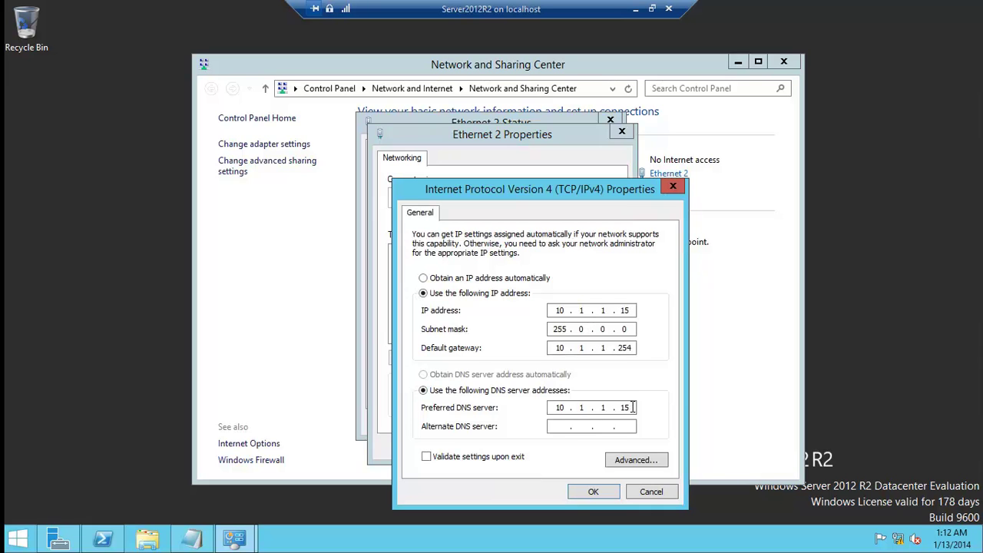
left_click(554, 426)
type("8.8.8.8")
Step: Confirm the DNS change and close the Ethernet 2 Properties and Status dialogs
left_click(597, 492)
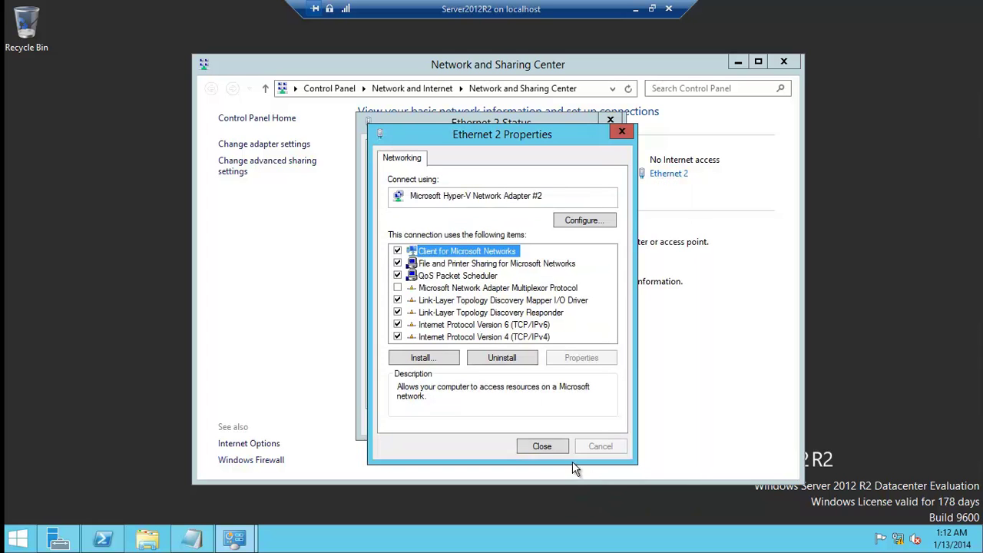
left_click(542, 447)
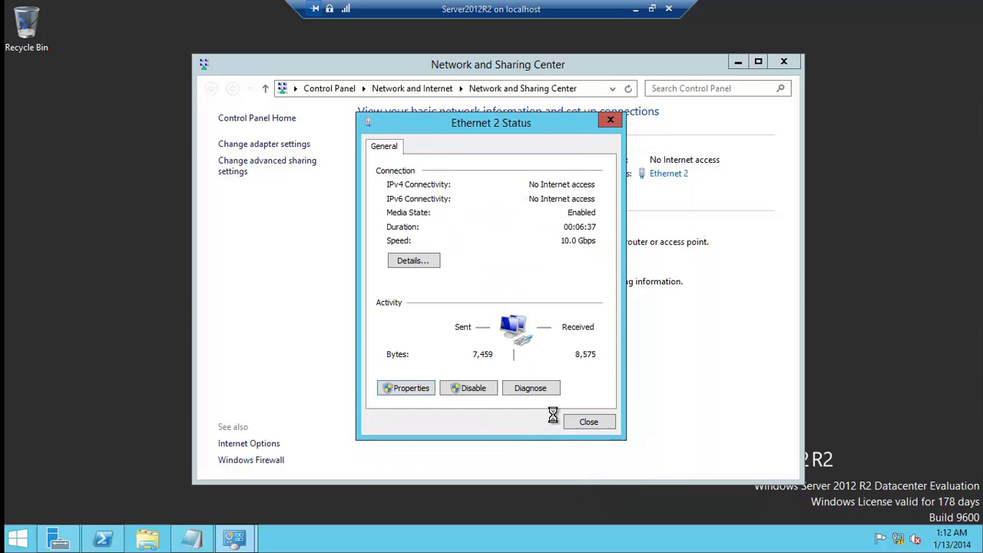
left_click(589, 422)
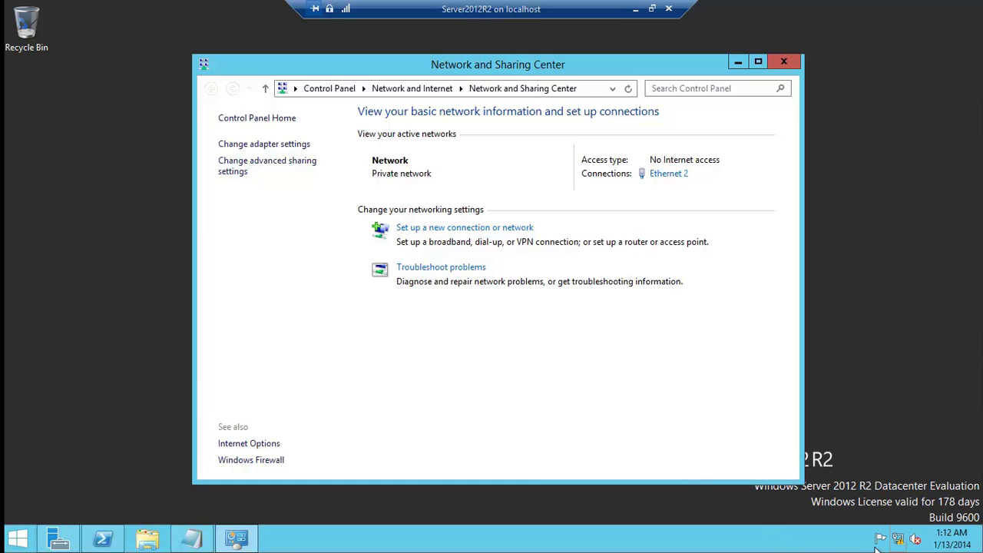
Step: On the host, toggle Airplane mode on and off, then return to the server session
left_click(635, 10)
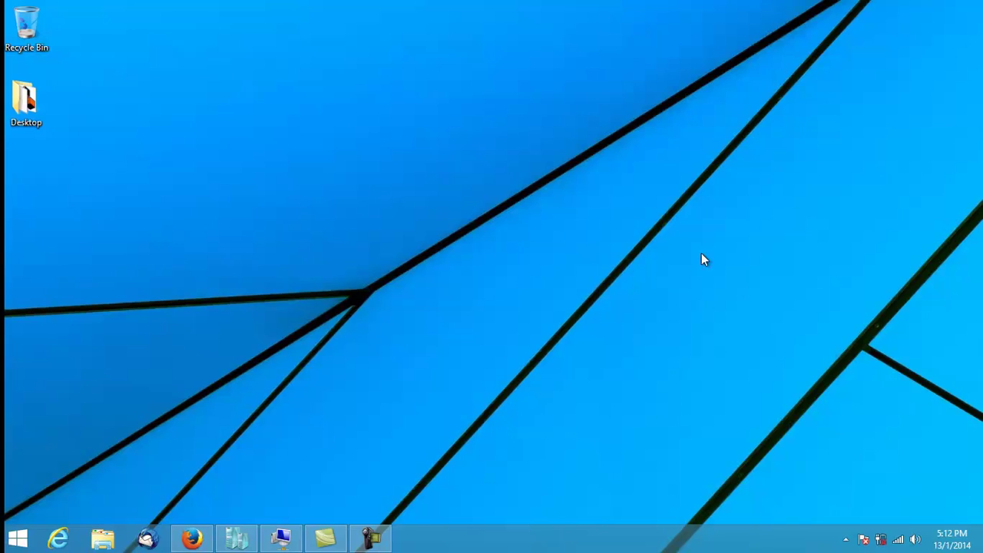
right_click(897, 540)
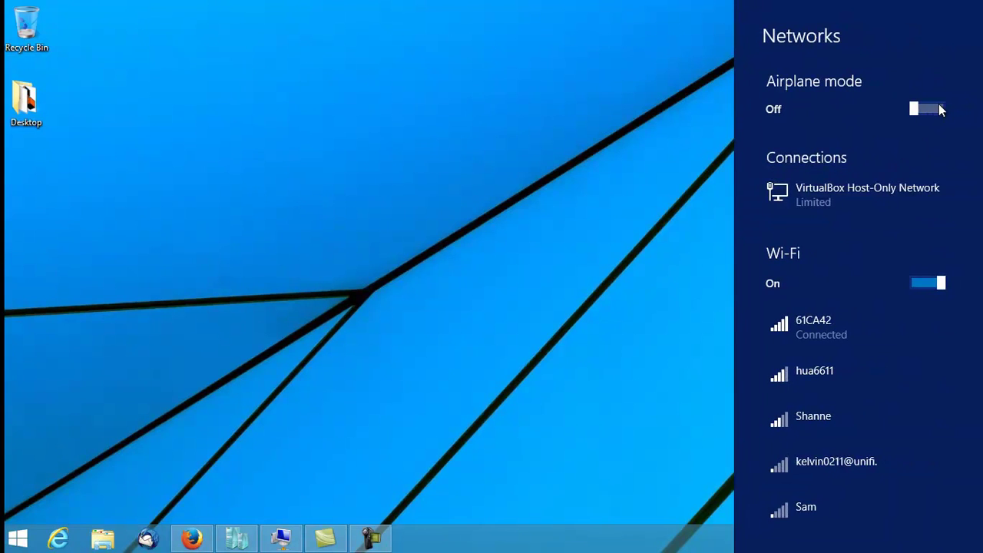
left_click(939, 104)
left_click(916, 108)
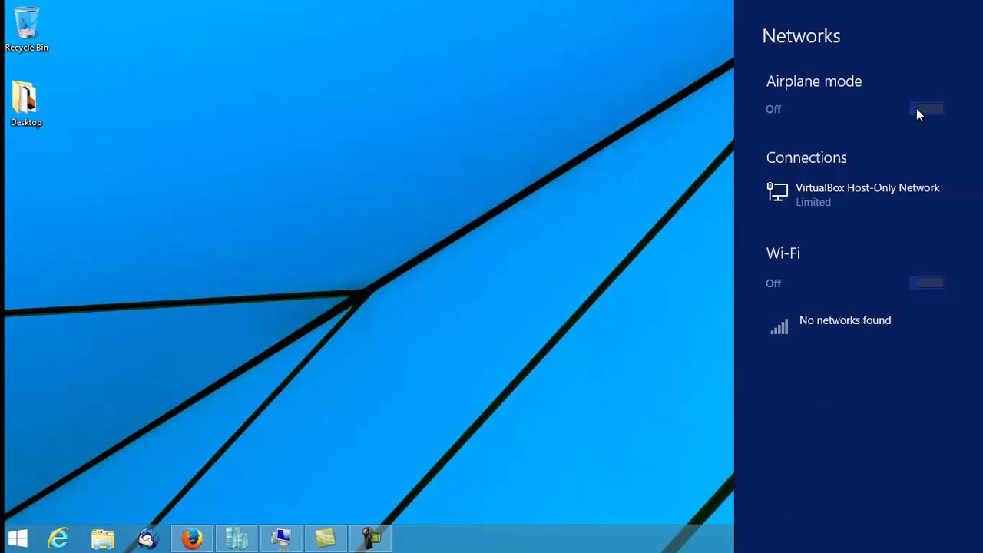
left_click(595, 294)
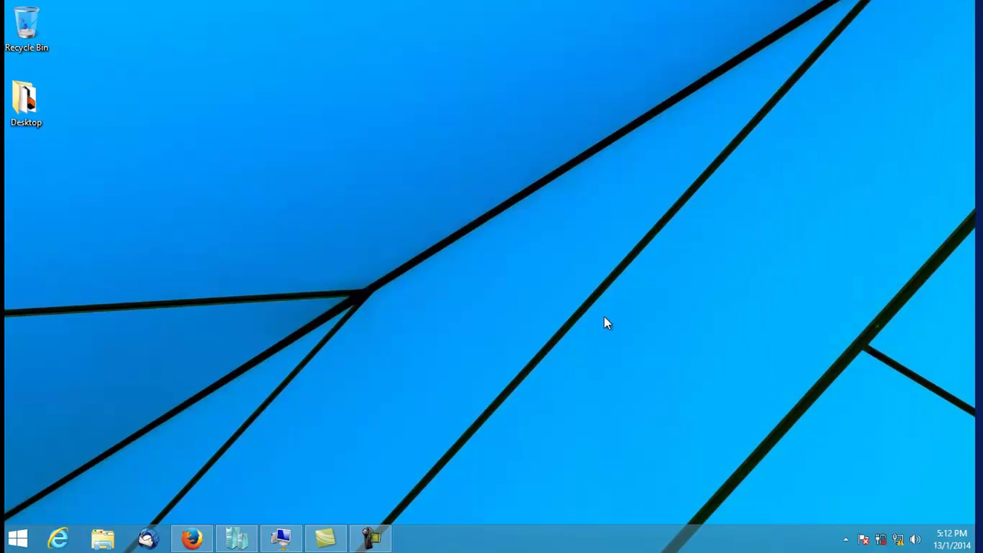
left_click(286, 543)
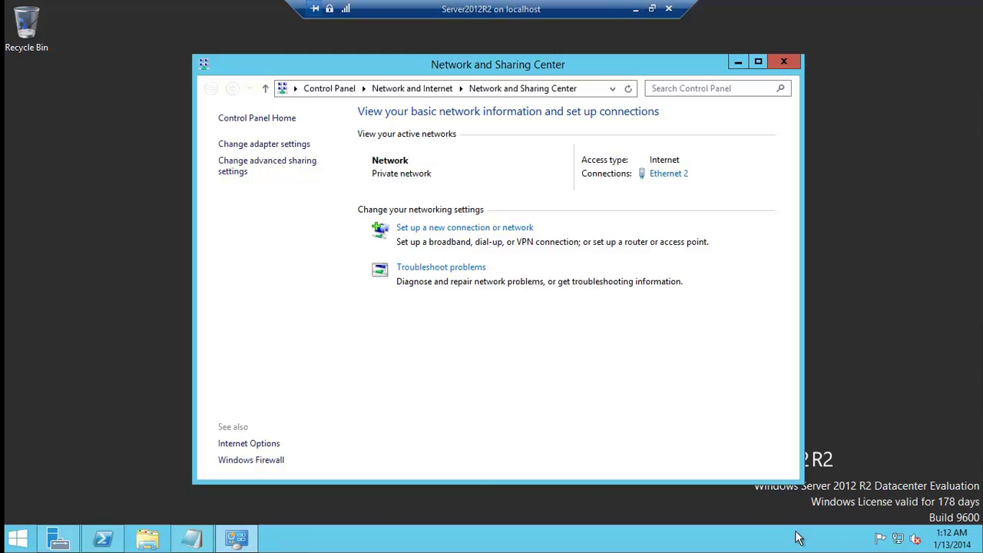
Step: Reopen the IPv4 properties for Ethernet 2 and clear the 8.8.8.8 alternate DNS server
mouse_move(900, 542)
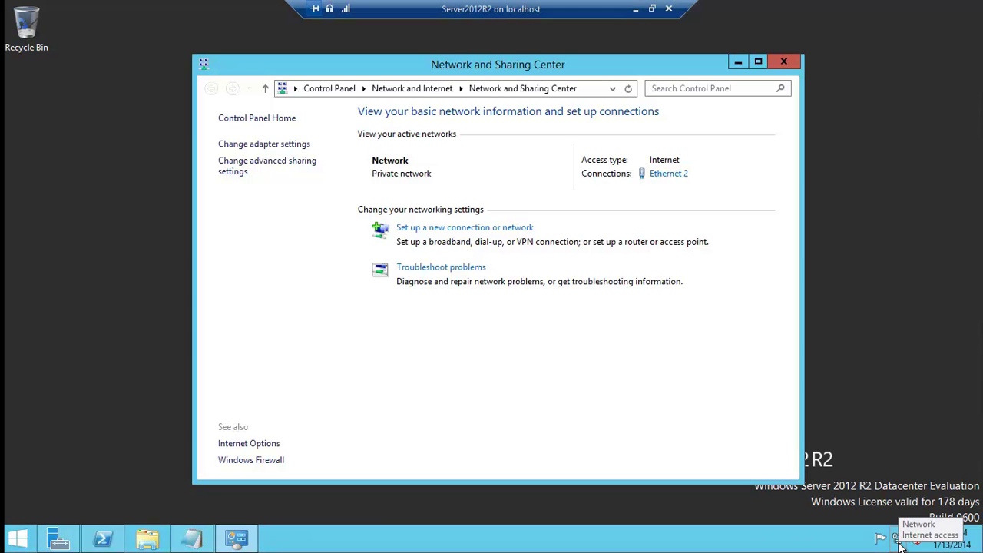
left_click(670, 174)
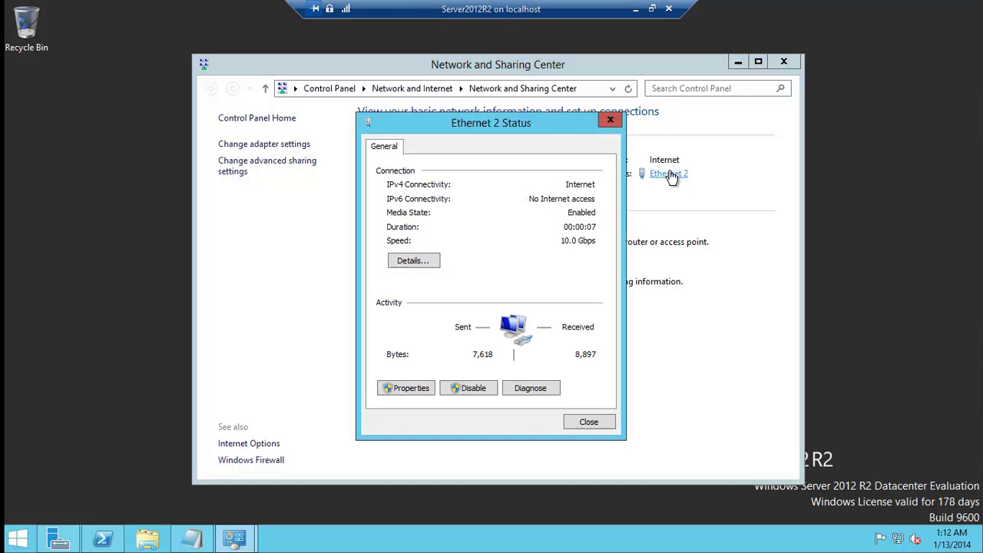
left_click(419, 389)
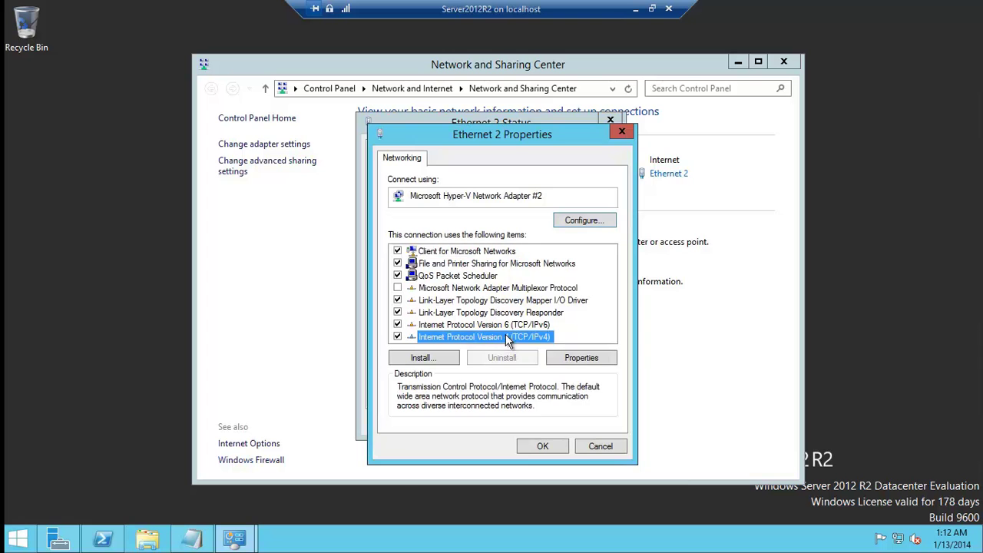
left_click(511, 338)
left_click(581, 357)
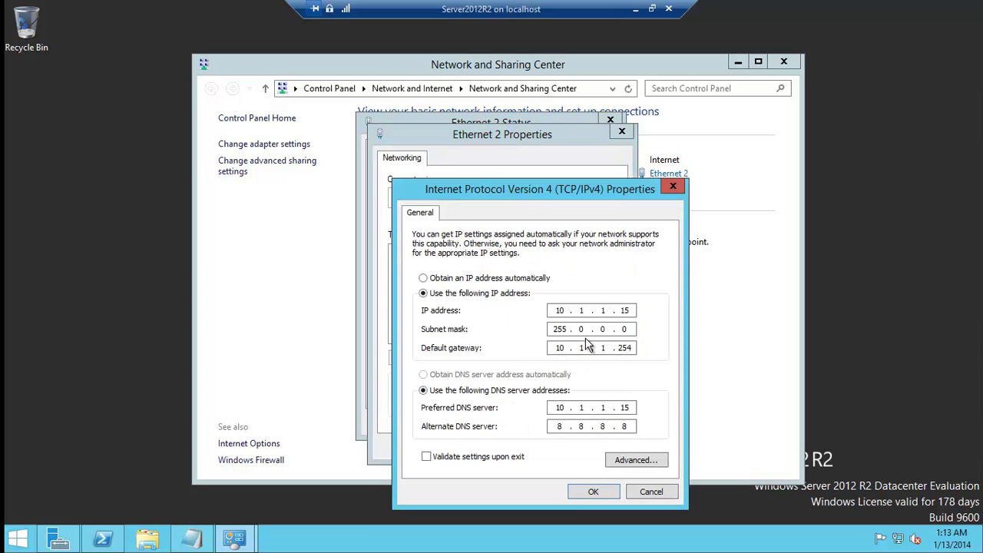
double_click(558, 426)
left_click(628, 426)
key("BackSpace")
key("BackSpace")
key("BackSpace")
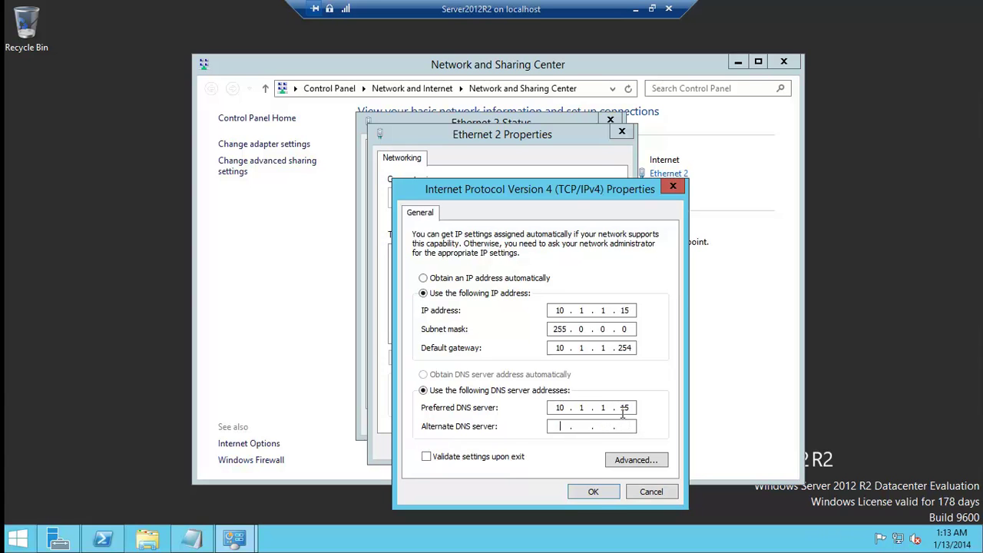